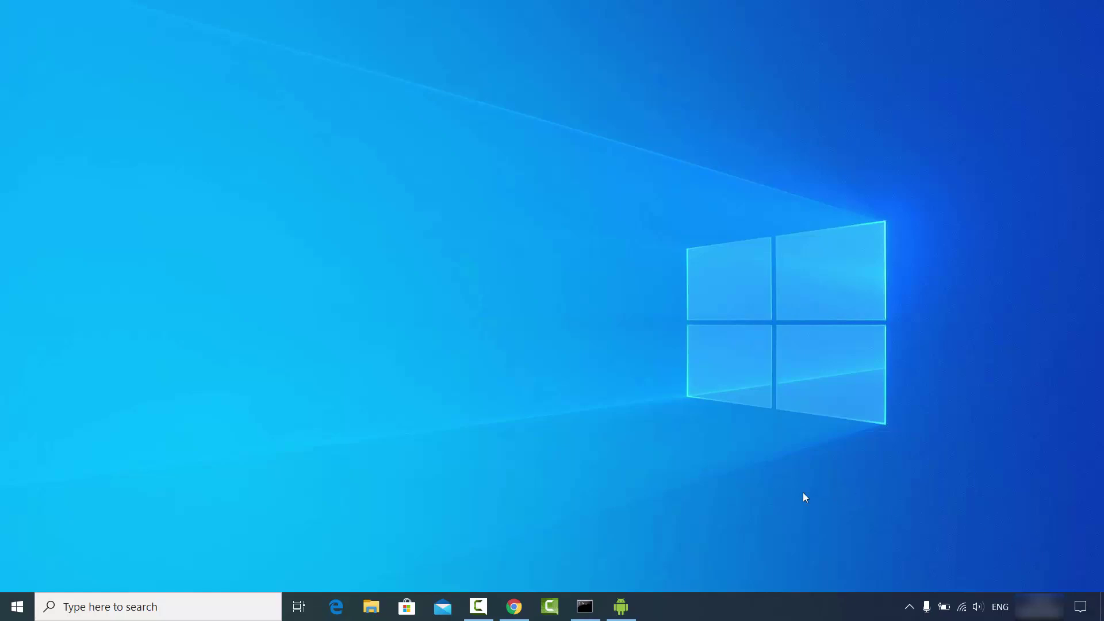
Step: Open the Action Center from the far right of the taskbar
{"action": "left_click", "coordinate": [1081, 608]}
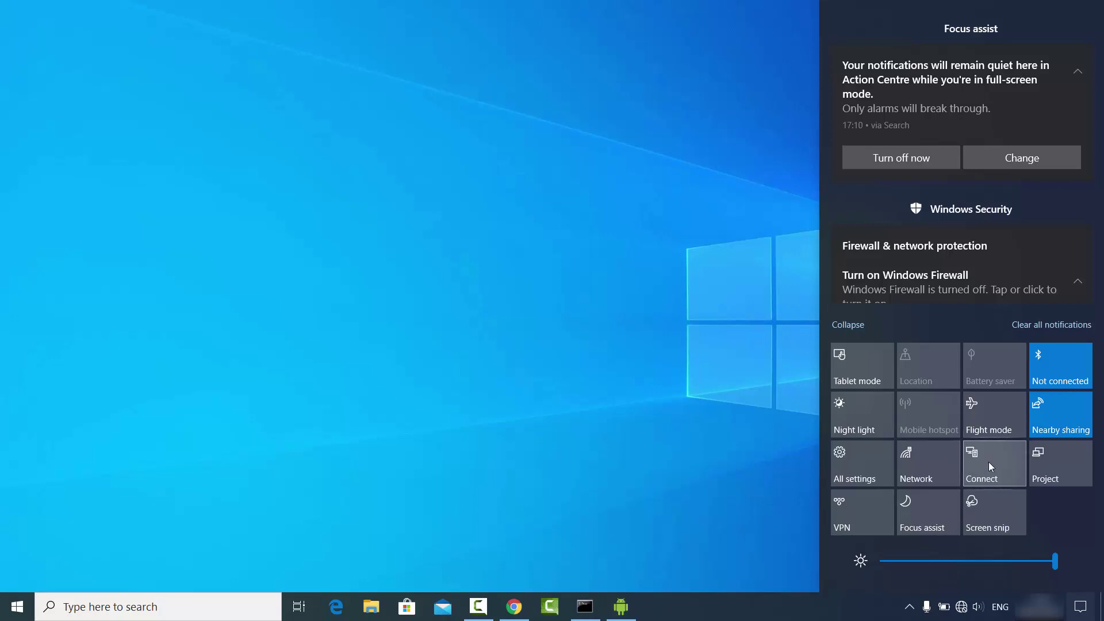
Step: Use the Connect quick action to search for wireless displays such as KD-49X8305C
{"action": "left_click", "coordinate": [988, 461]}
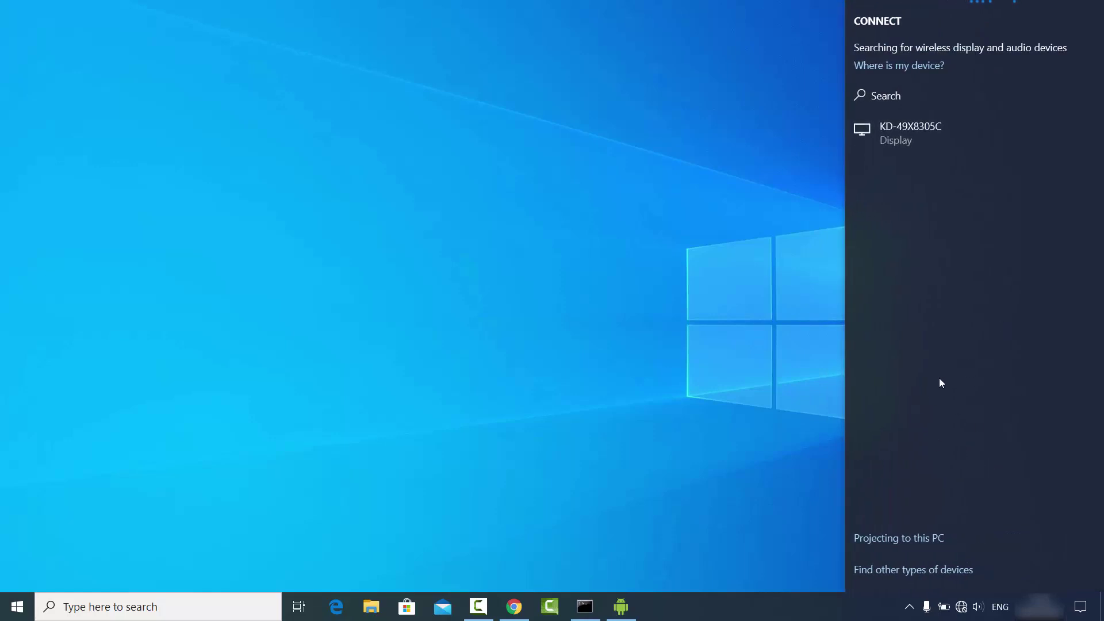
Step: Set Projecting to this PC to Available everywhere, ask every time, and never require a PIN
{"action": "left_click", "coordinate": [896, 542]}
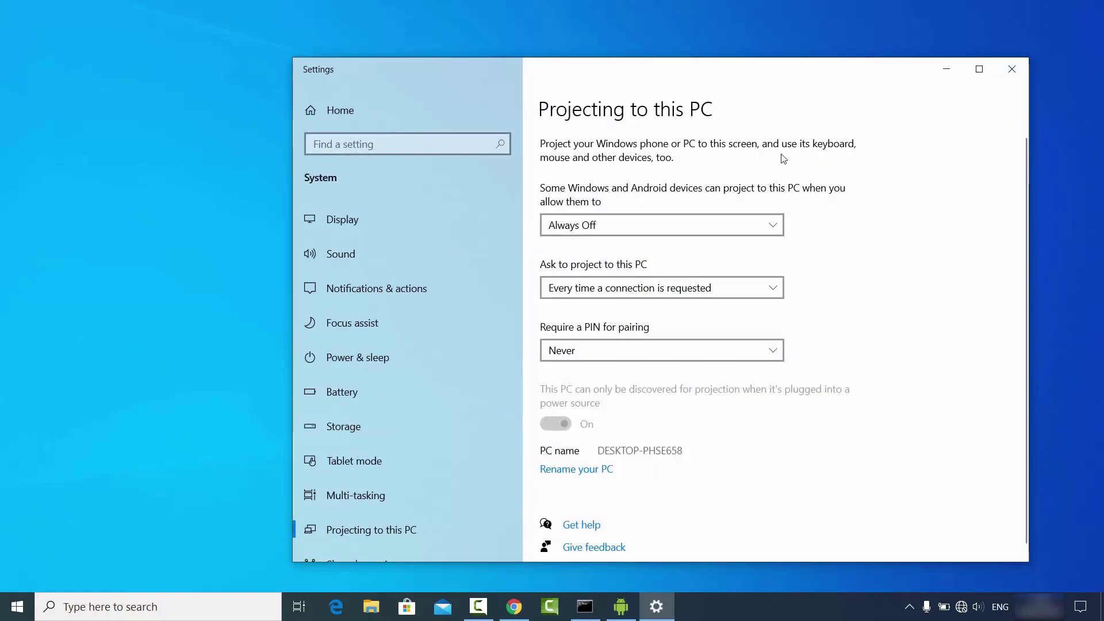
{"action": "left_click_drag", "start_coordinate": [685, 80], "coordinate": [572, 76]}
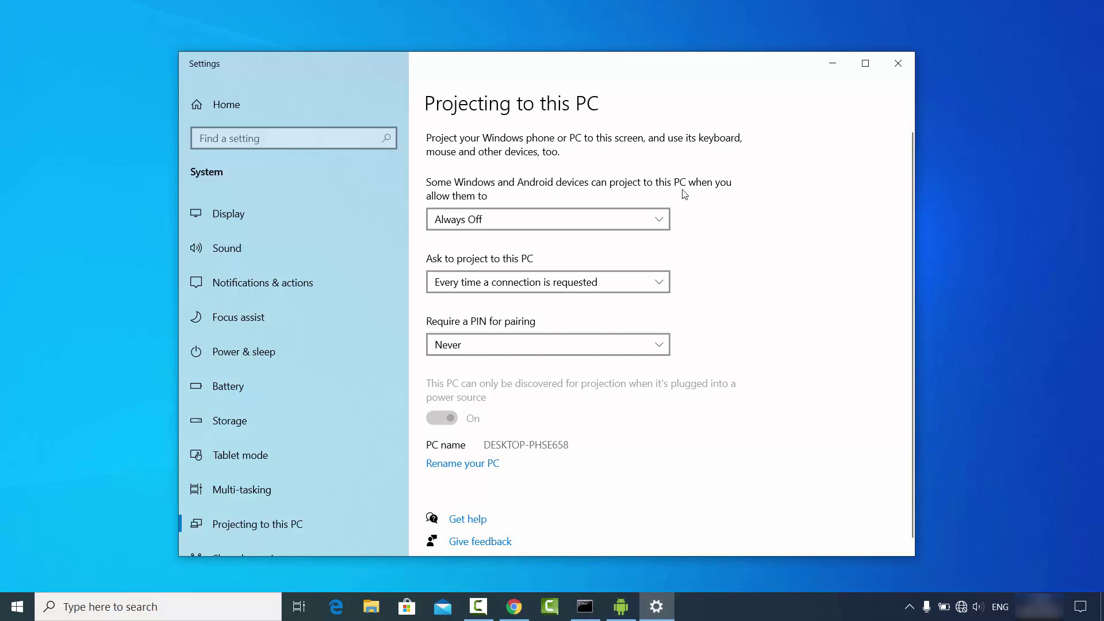
{"action": "left_click", "coordinate": [481, 219]}
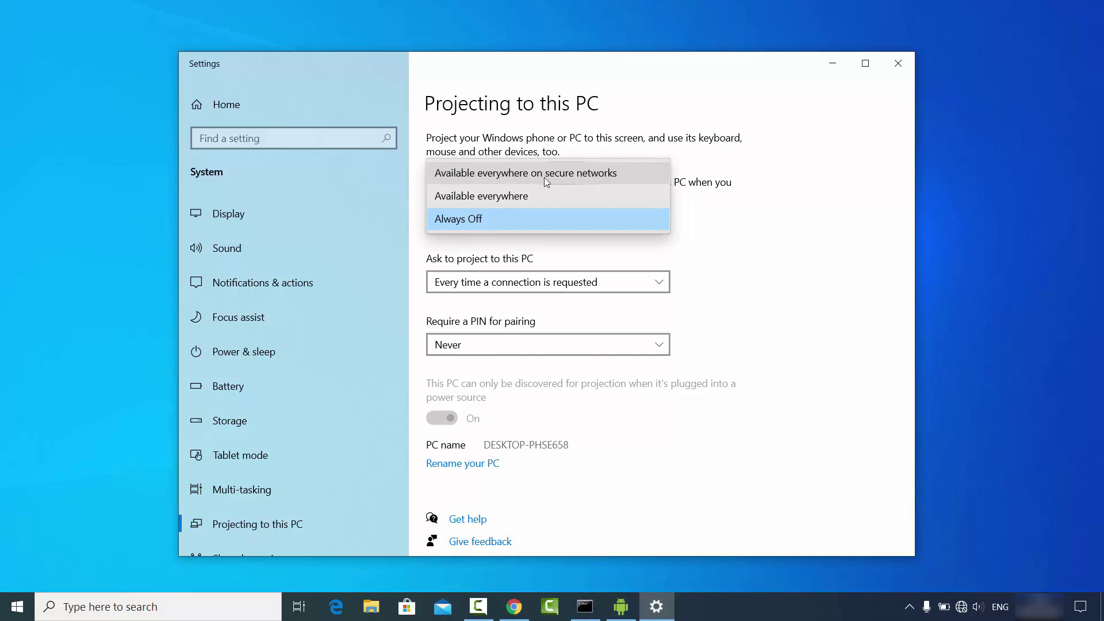
{"action": "left_click", "coordinate": [515, 195]}
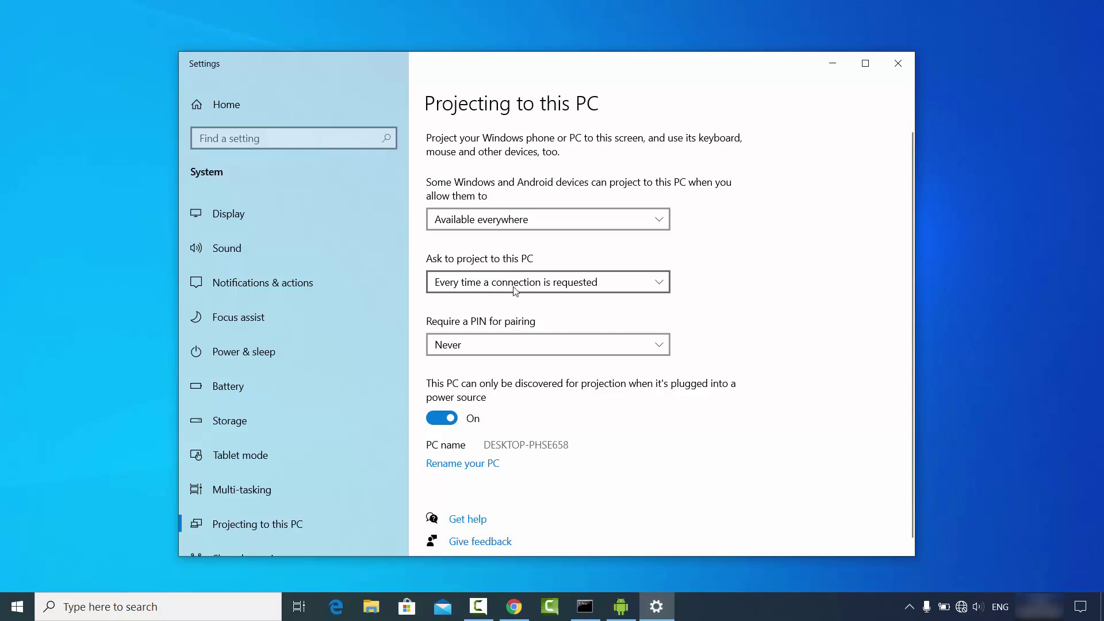
{"action": "left_click", "coordinate": [551, 289]}
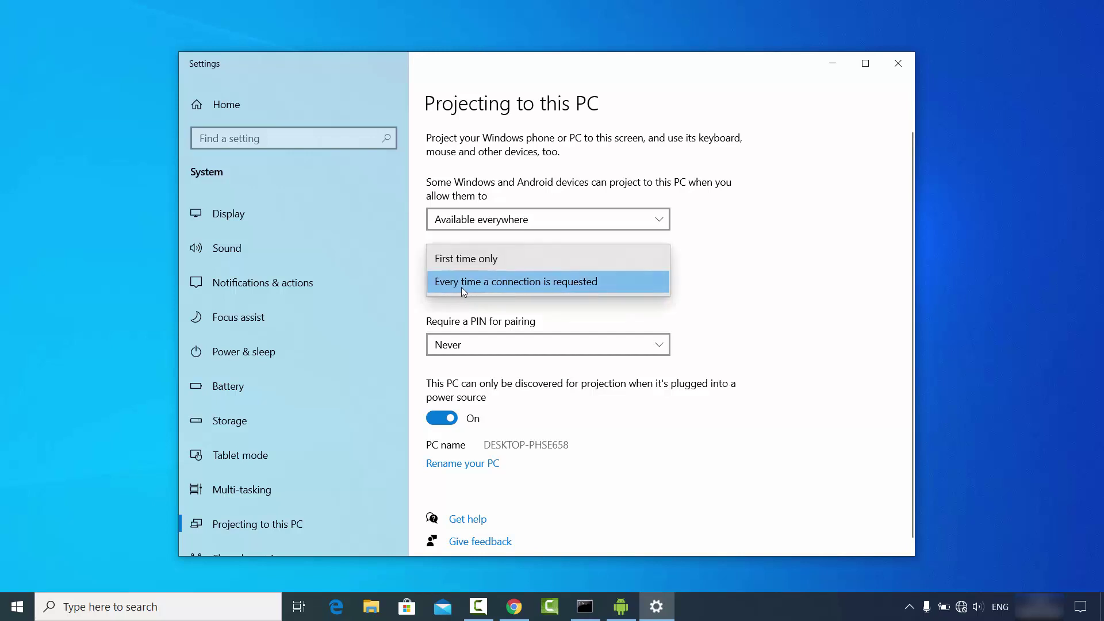
{"action": "left_click", "coordinate": [522, 285]}
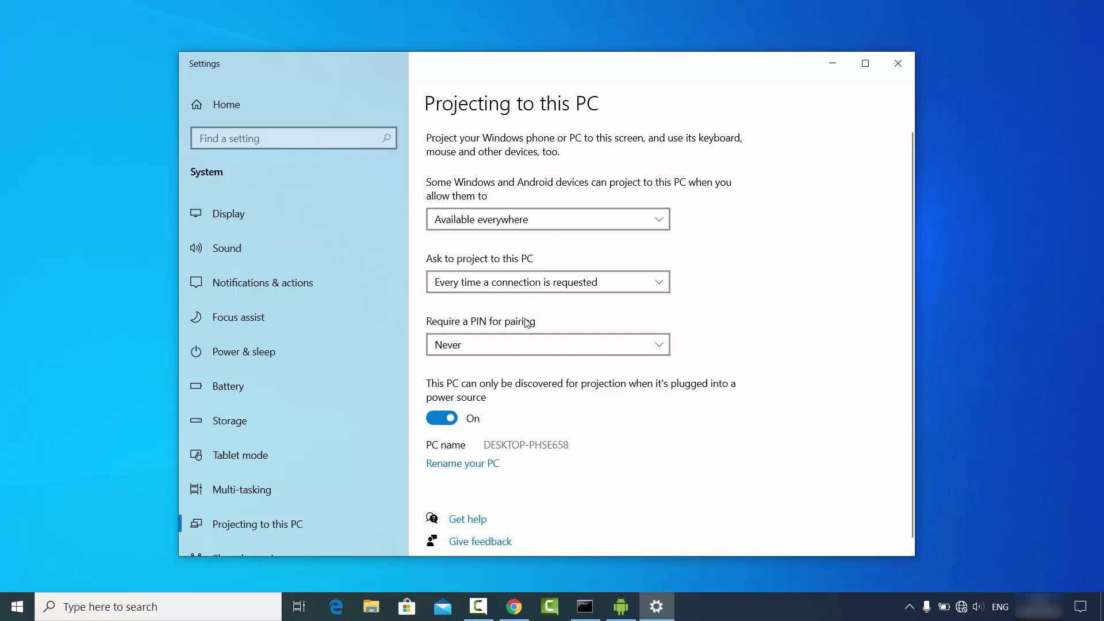
{"action": "left_click", "coordinate": [478, 344]}
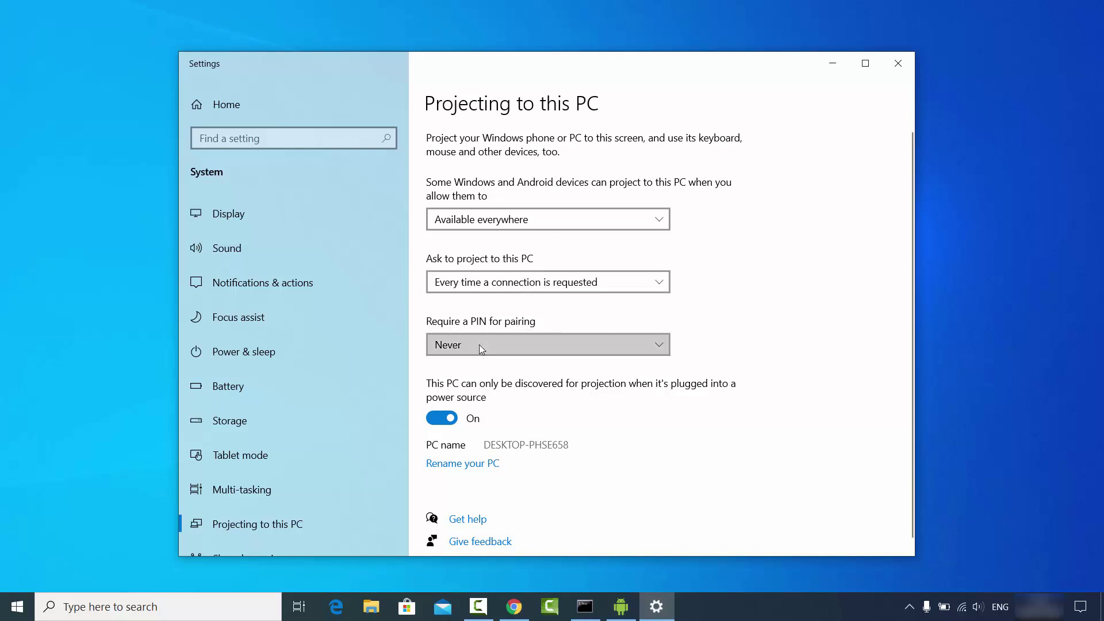
{"action": "left_click", "coordinate": [468, 345]}
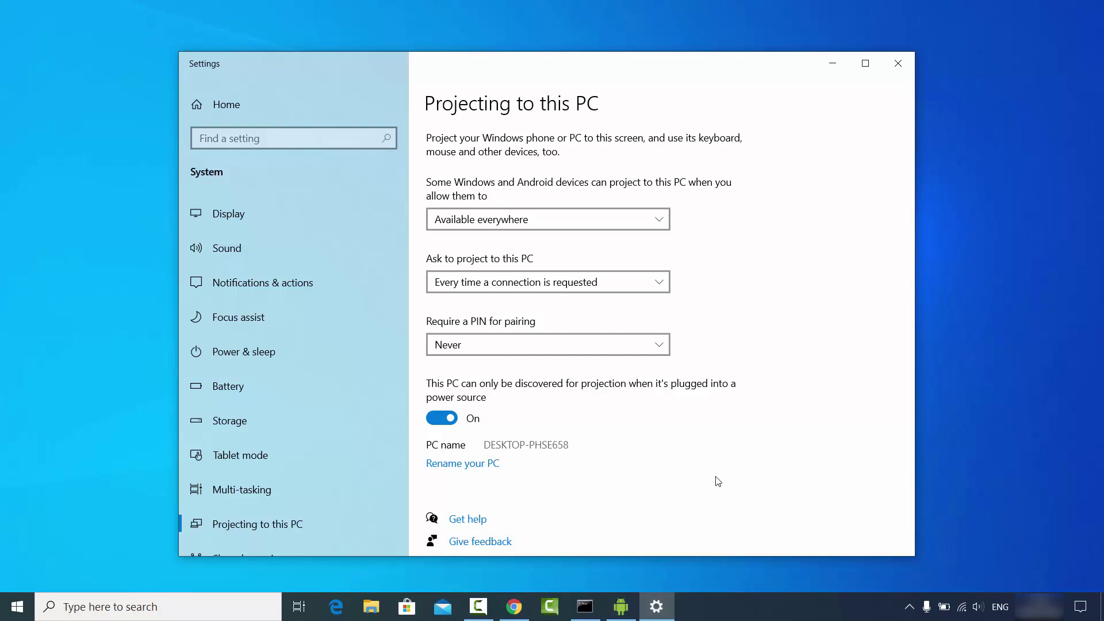
Step: Bring the DUK-L09 phone mirror window to the front to see MirrorShare targets
{"action": "left_click", "coordinate": [625, 606]}
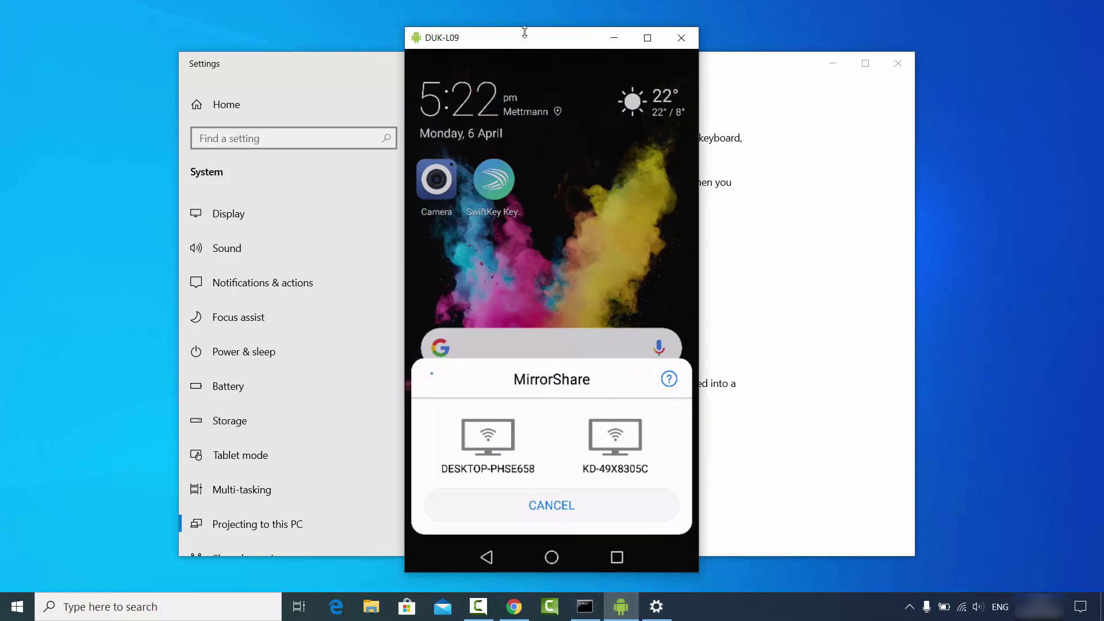
Step: Project the phone via MirrorShare to DESKTOP-PHSE658 and allow the request on the PC
{"action": "left_click_drag", "start_coordinate": [518, 40], "coordinate": [235, 36]}
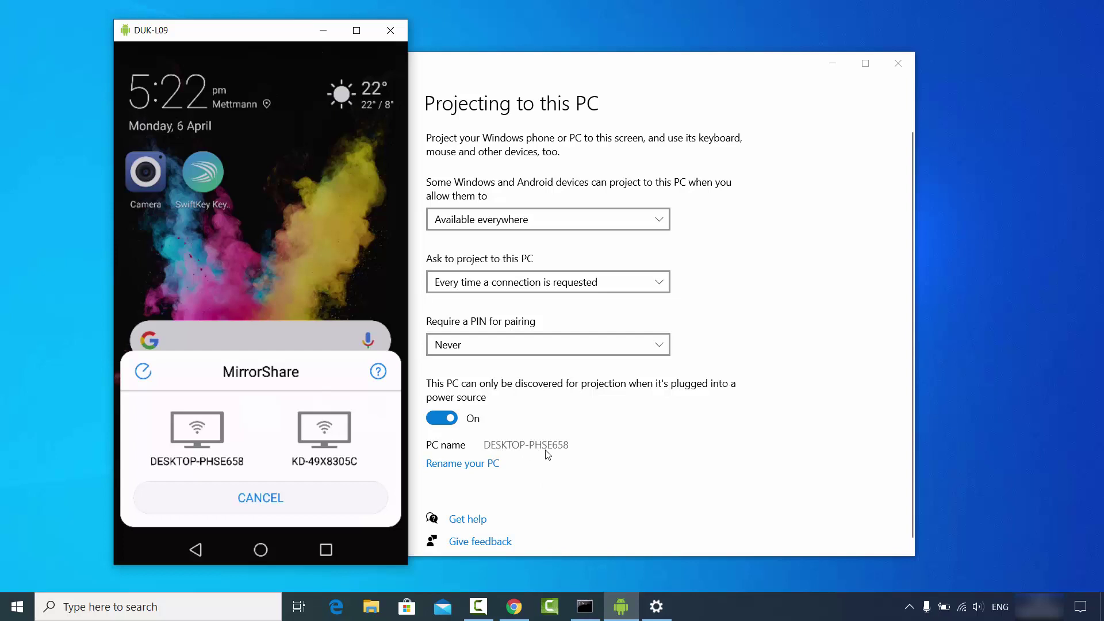
{"action": "left_click", "coordinate": [205, 440]}
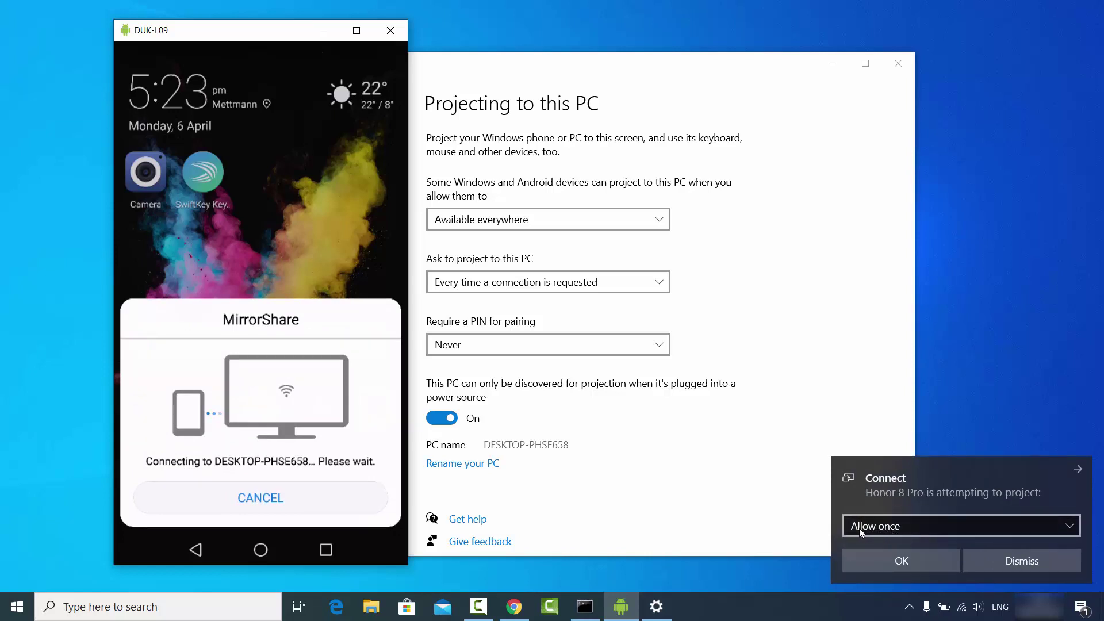
{"action": "left_click", "coordinate": [885, 560]}
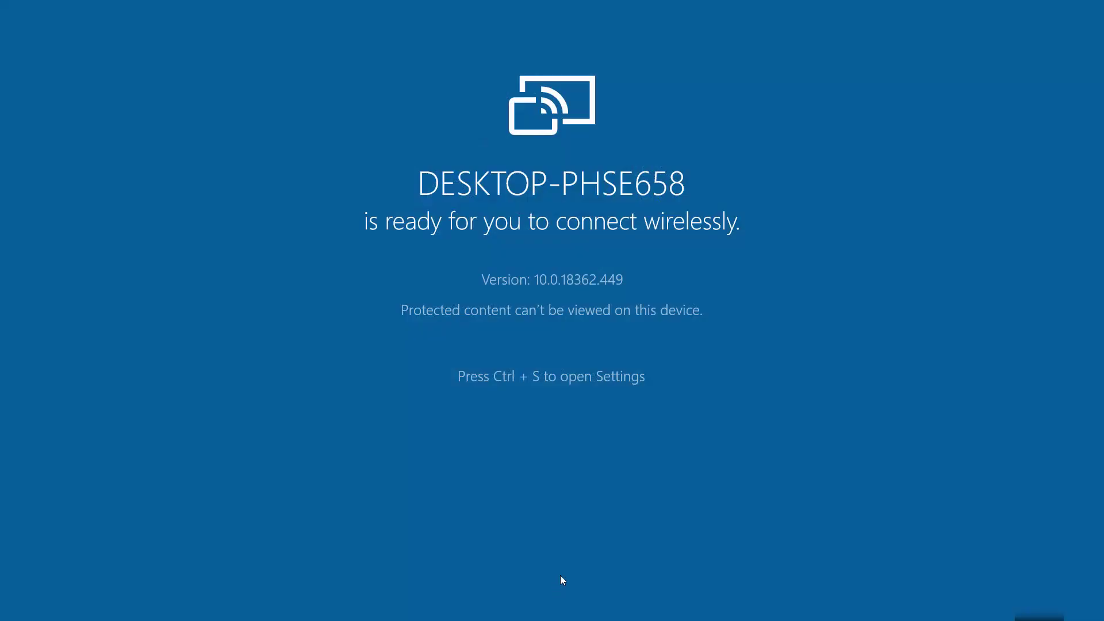
Step: Close the full-screen Connect app and allow the phone's projection request again
{"action": "left_click", "coordinate": [1086, 5]}
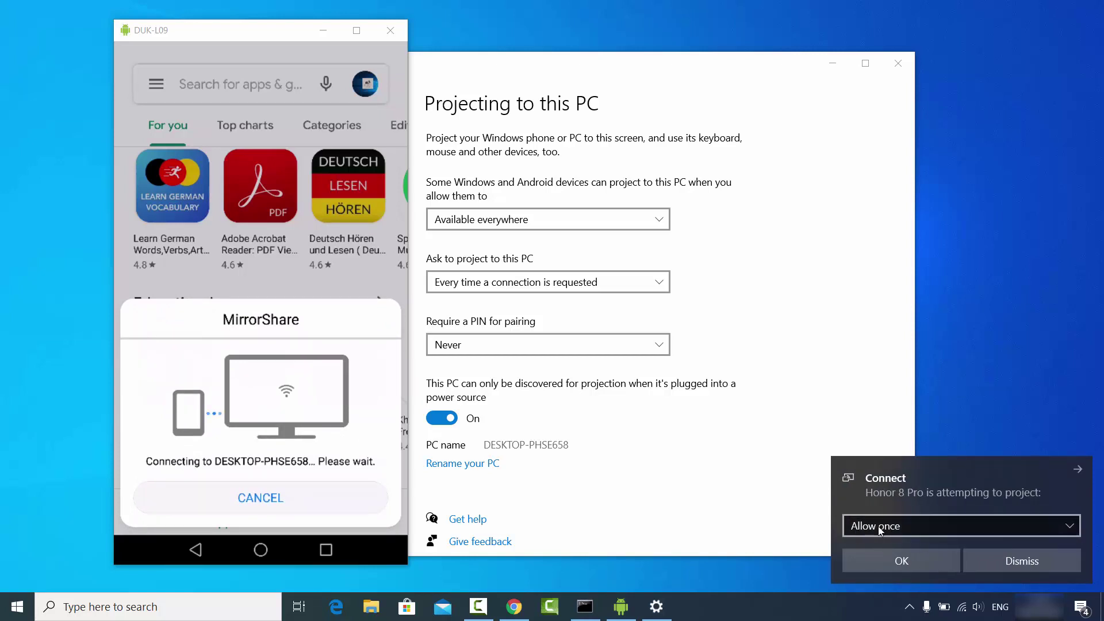
{"action": "left_click", "coordinate": [889, 556]}
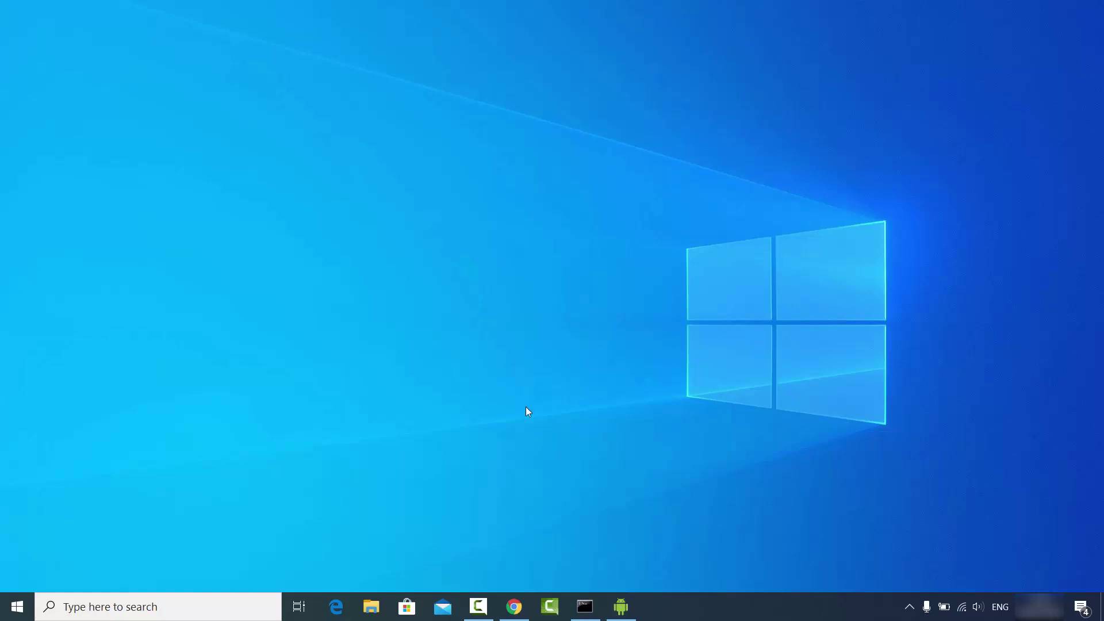
Step: Search Windows for 'fire' and open Firewall & network protection
{"action": "left_click", "coordinate": [191, 607]}
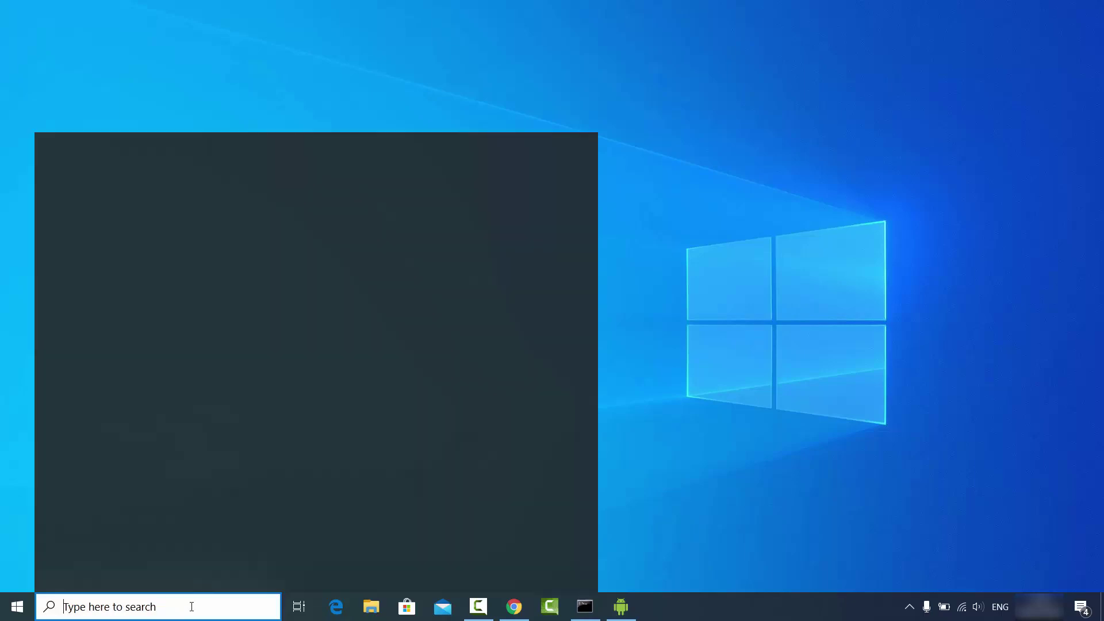
{"action": "type", "text": "fi"}
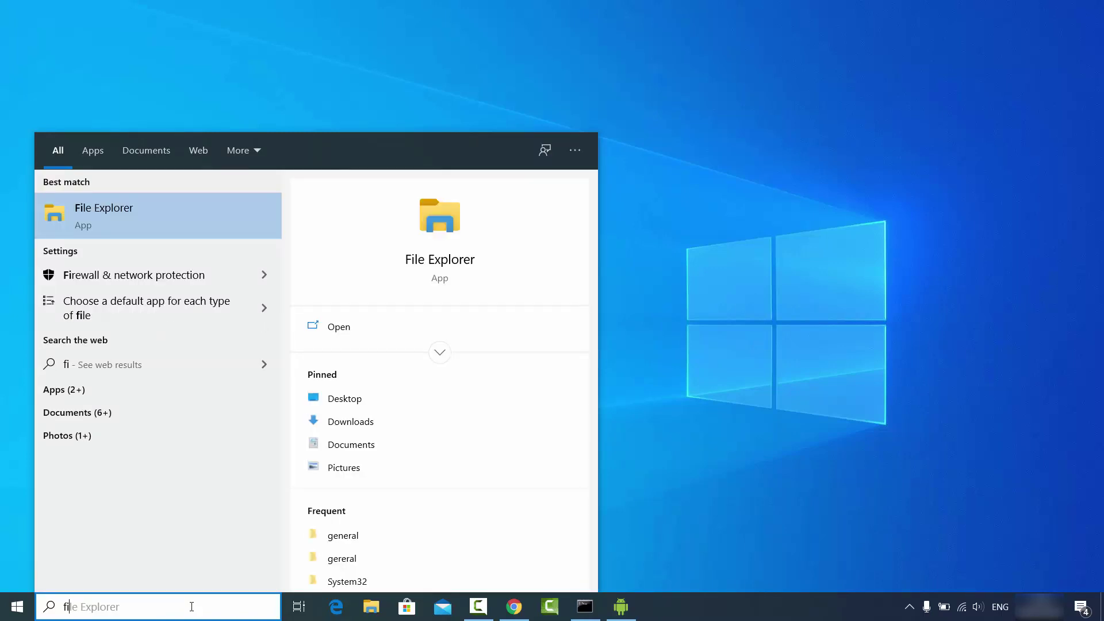
{"action": "type", "text": "re"}
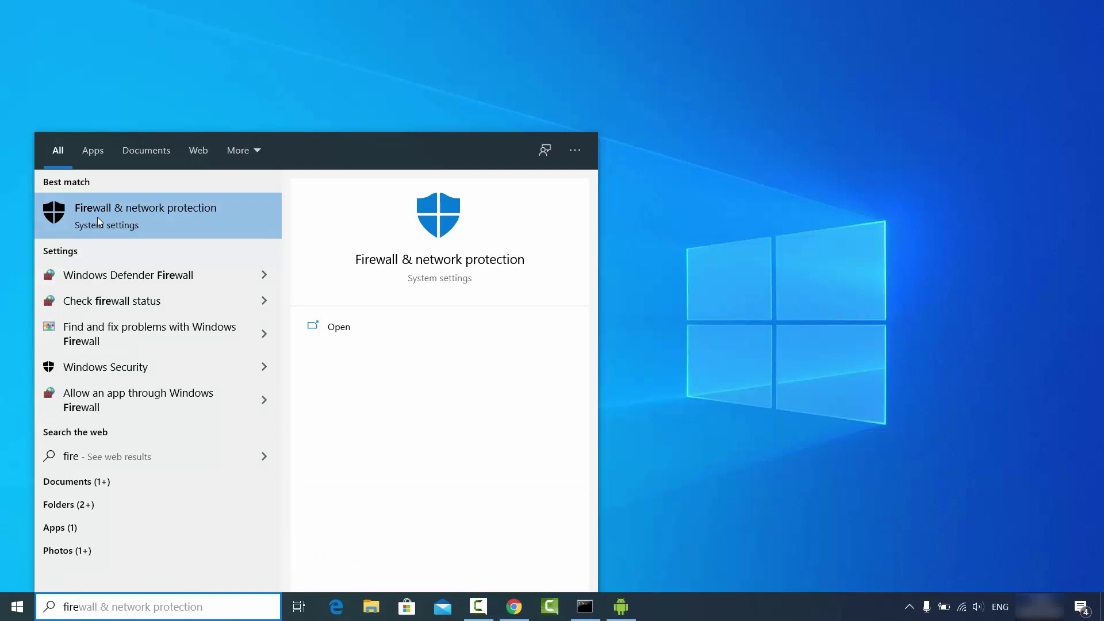
{"action": "left_click", "coordinate": [147, 215]}
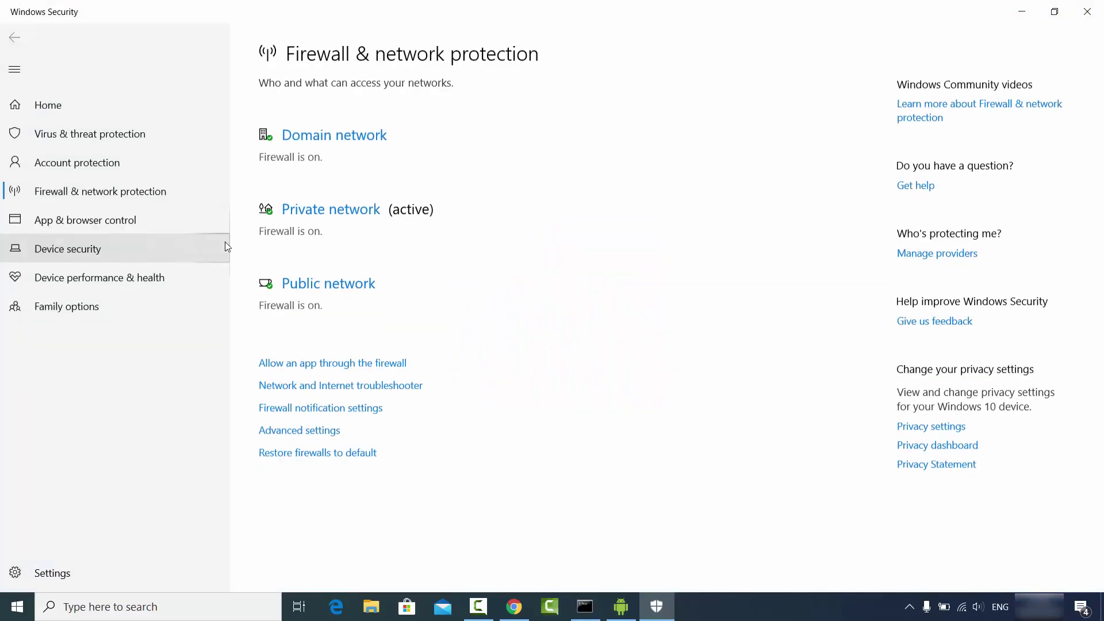
Step: Switch the Private network firewall off, then turn it back on from the overview
{"action": "left_click", "coordinate": [332, 216]}
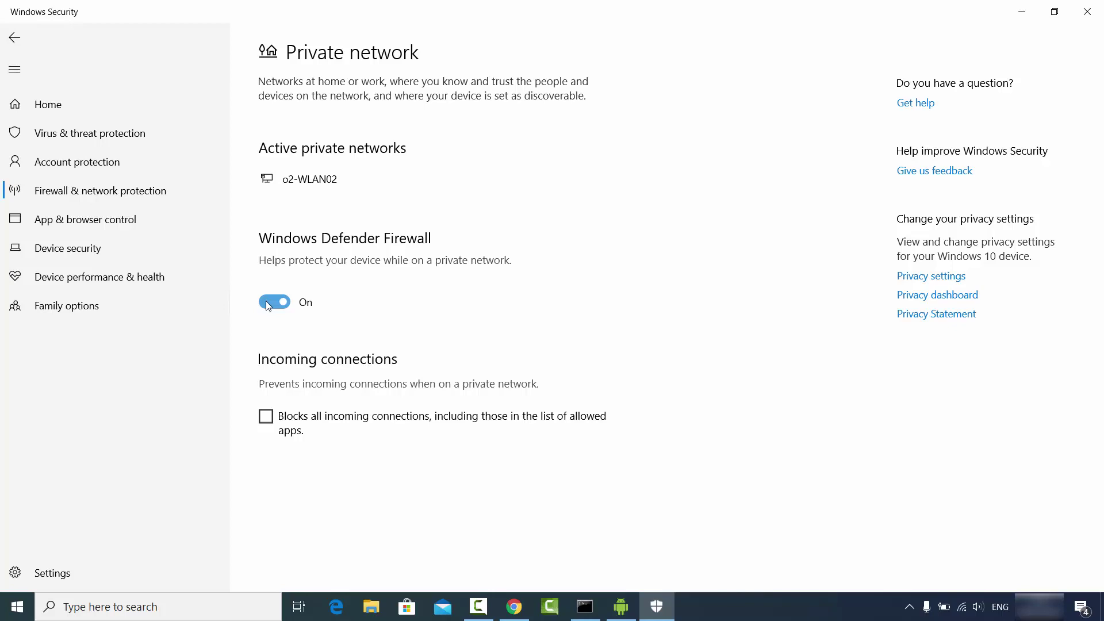
{"action": "left_click", "coordinate": [270, 302]}
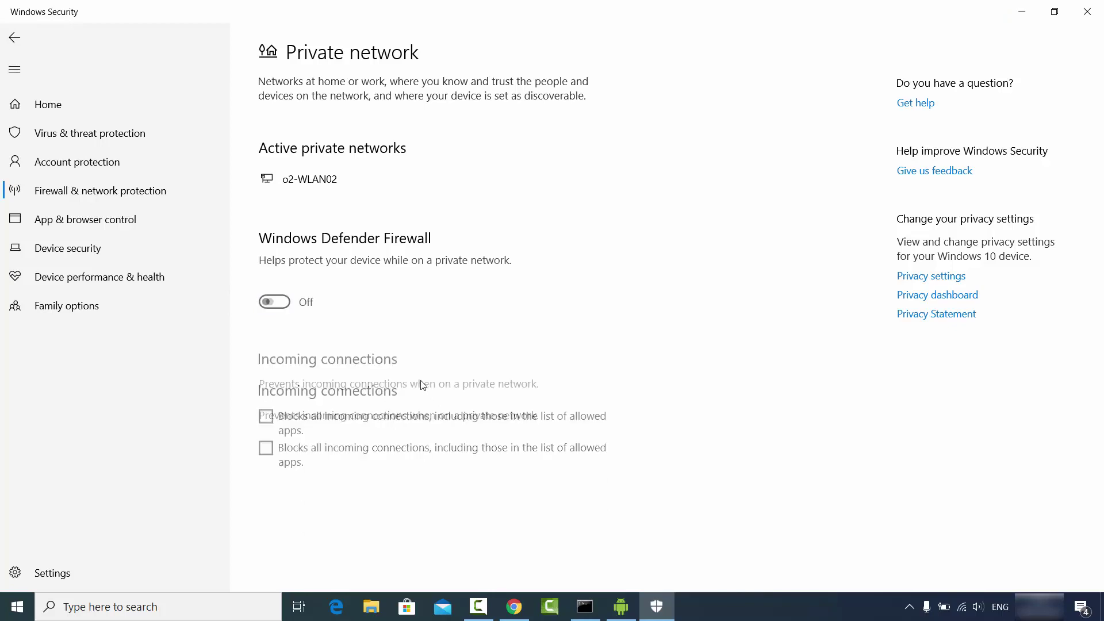
{"action": "left_click", "coordinate": [17, 37]}
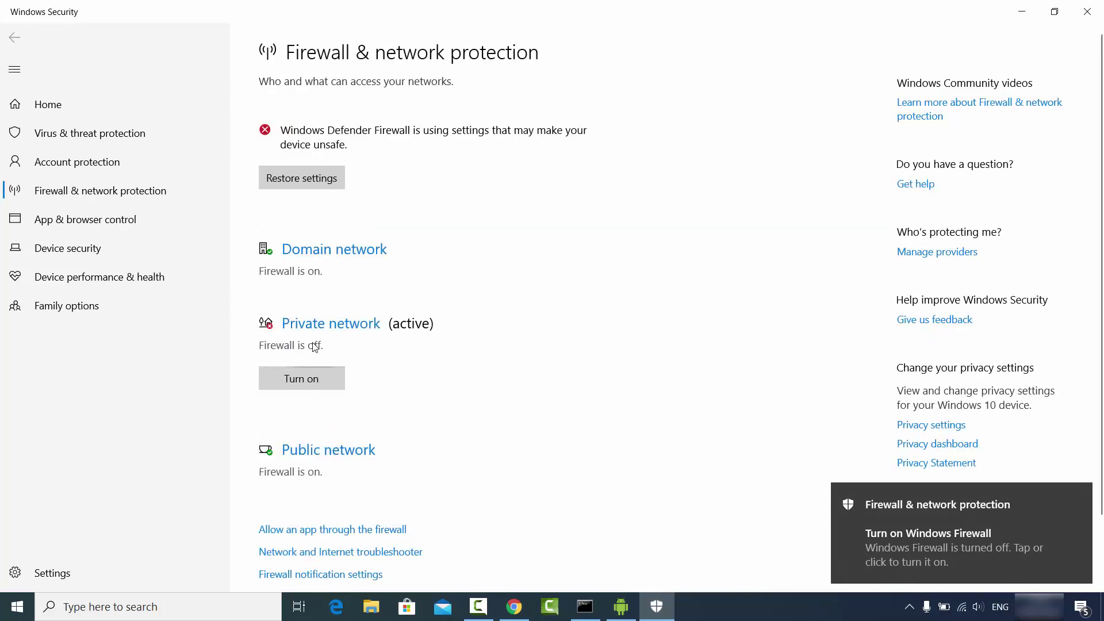
{"action": "left_click", "coordinate": [301, 379]}
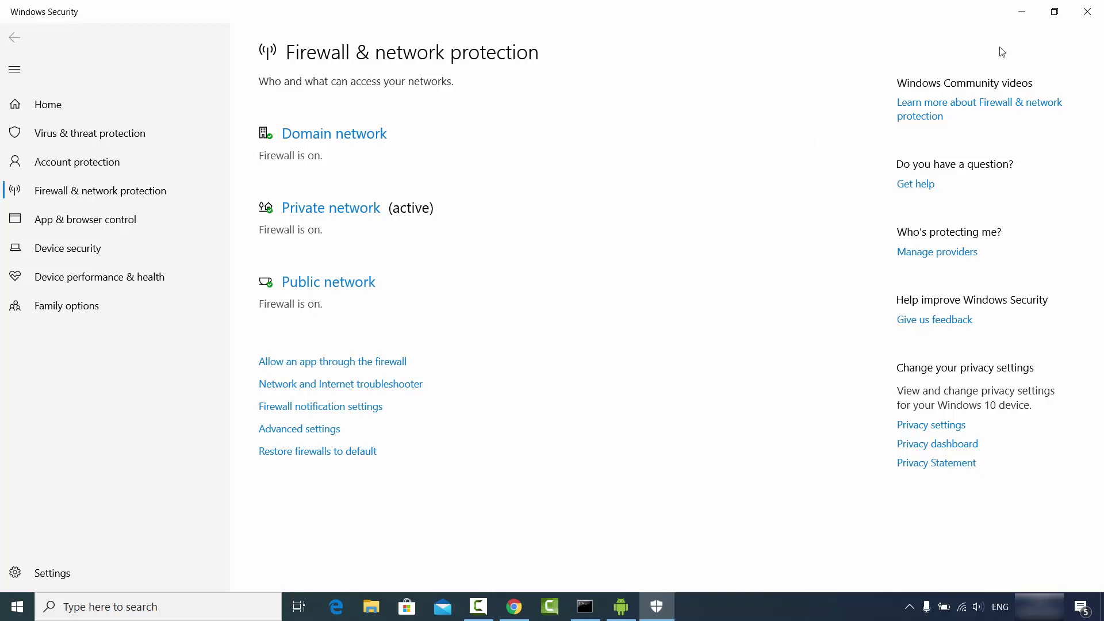
Step: Close Windows Security and launch Device Manager from the Start button's right-click menu
{"action": "left_click", "coordinate": [1074, 12]}
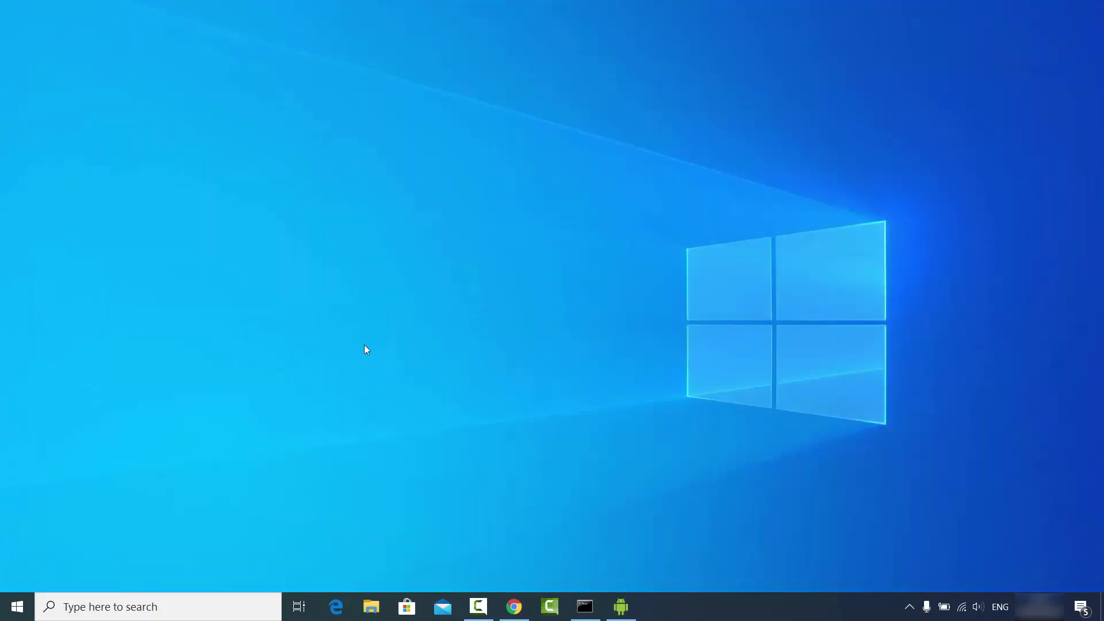
{"action": "right_click", "coordinate": [24, 608]}
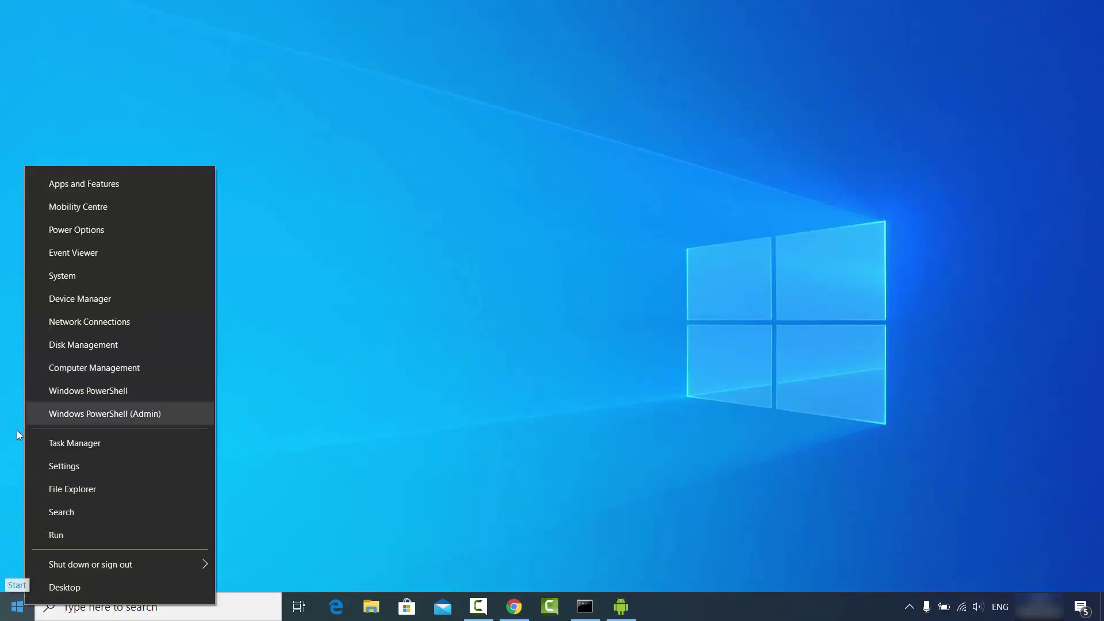
{"action": "left_click", "coordinate": [1, 444]}
{"action": "right_click", "coordinate": [16, 604]}
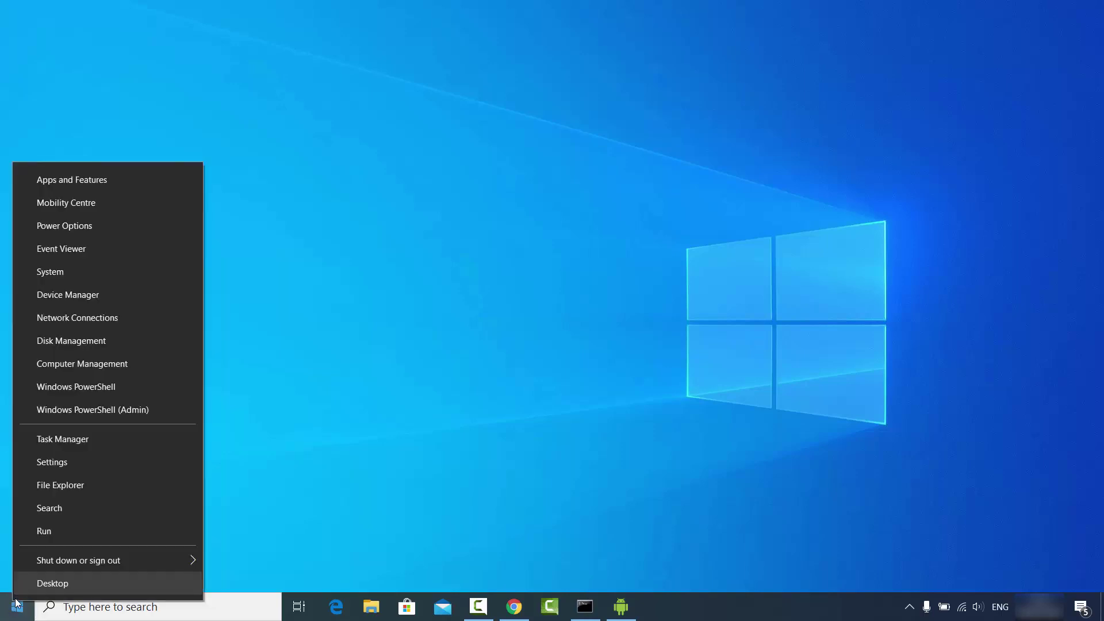
{"action": "left_click", "coordinate": [65, 298]}
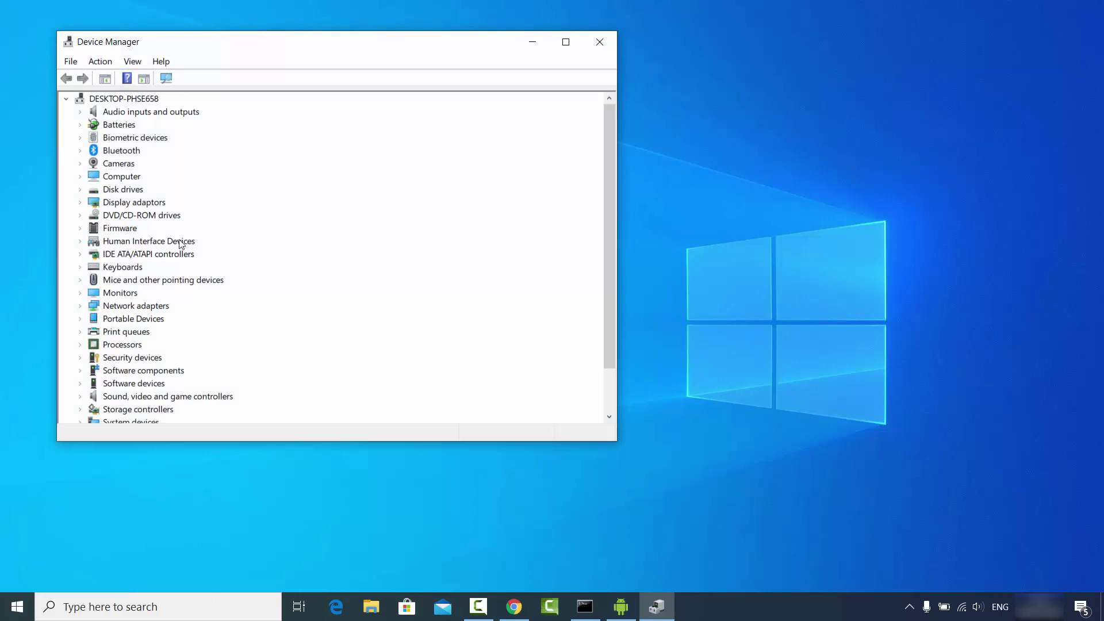
Step: Check the Update driver option for Intel(R) UHD Graphics 620, then close Device Manager
{"action": "left_click", "coordinate": [80, 202]}
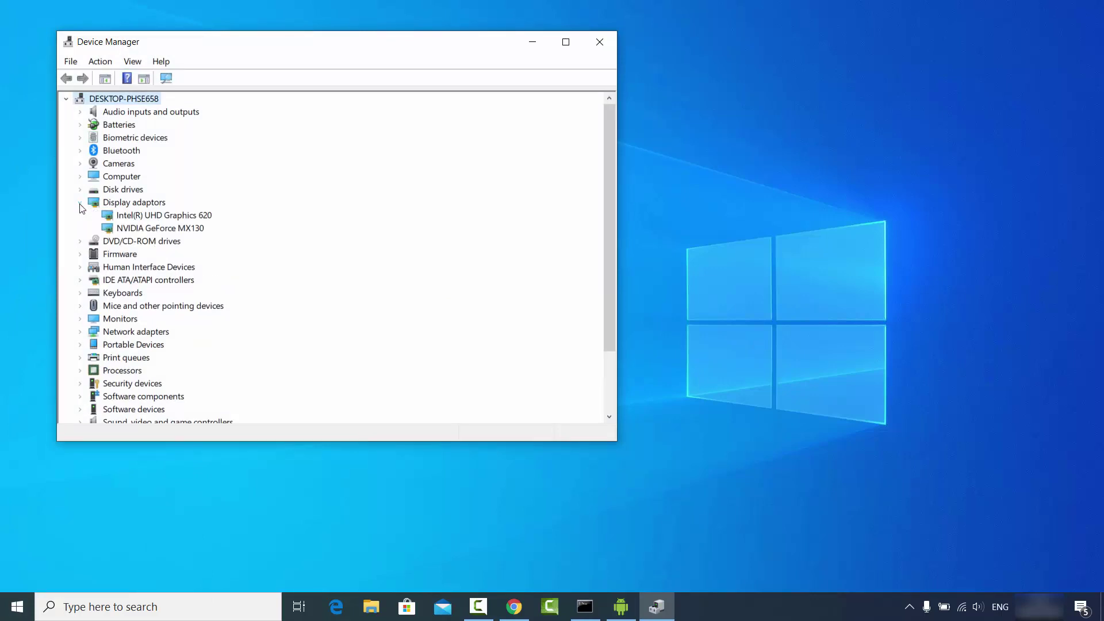
{"action": "left_click", "coordinate": [145, 218]}
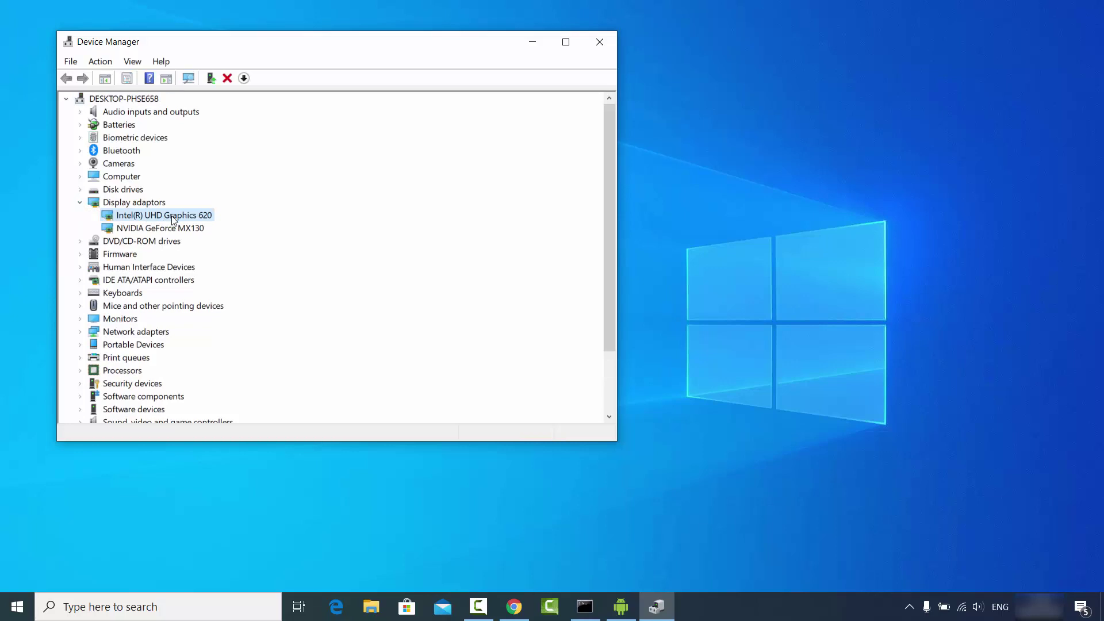
{"action": "right_click", "coordinate": [173, 220]}
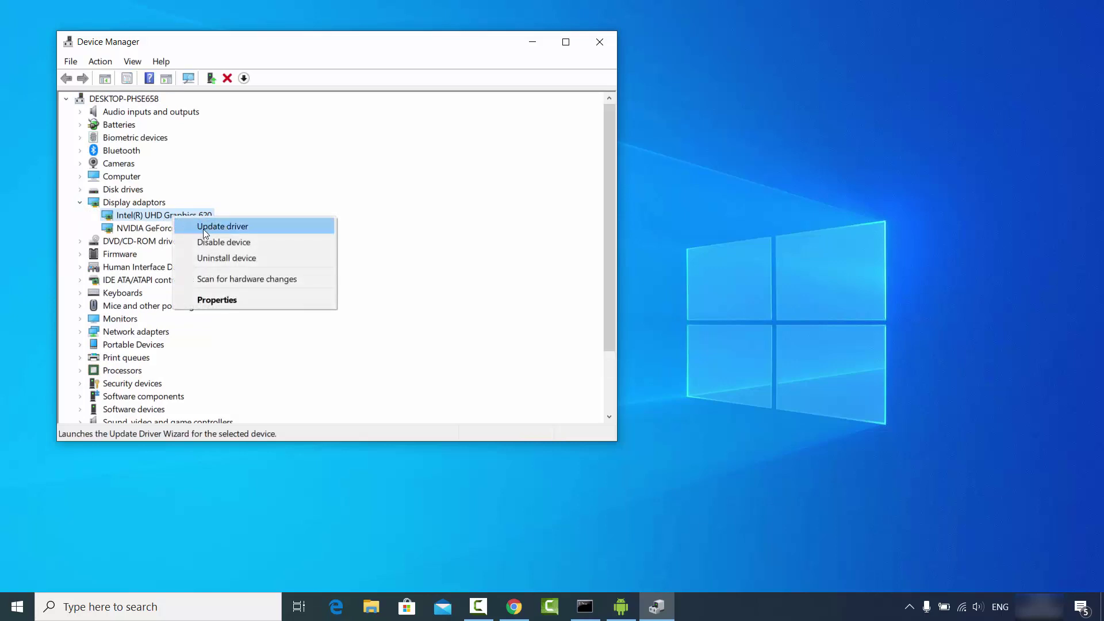
{"action": "left_click", "coordinate": [609, 259]}
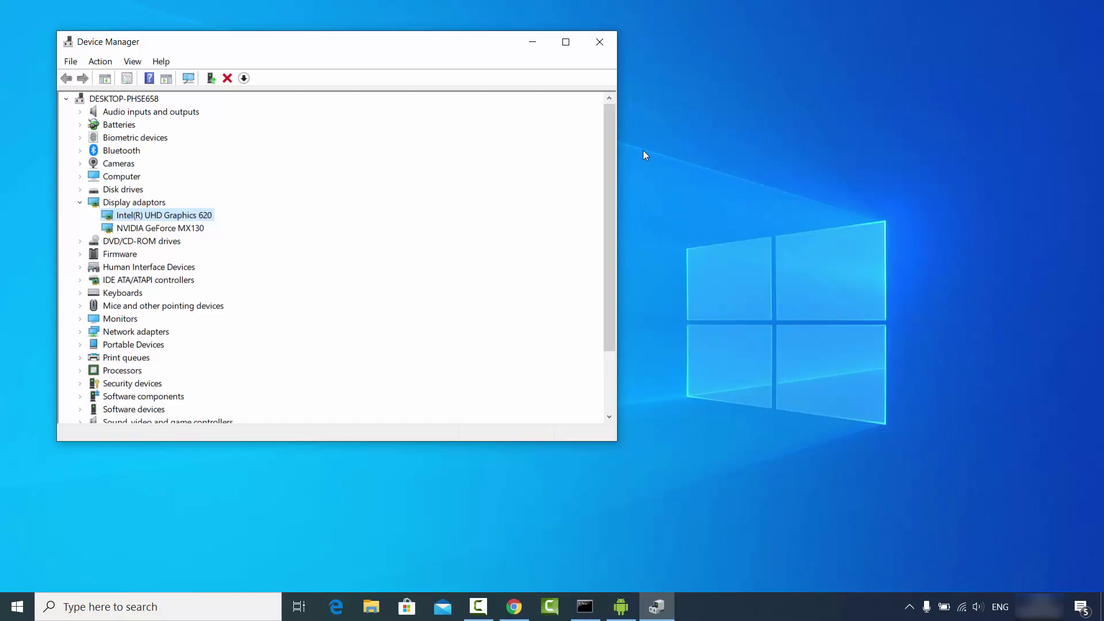
{"action": "left_click", "coordinate": [600, 42]}
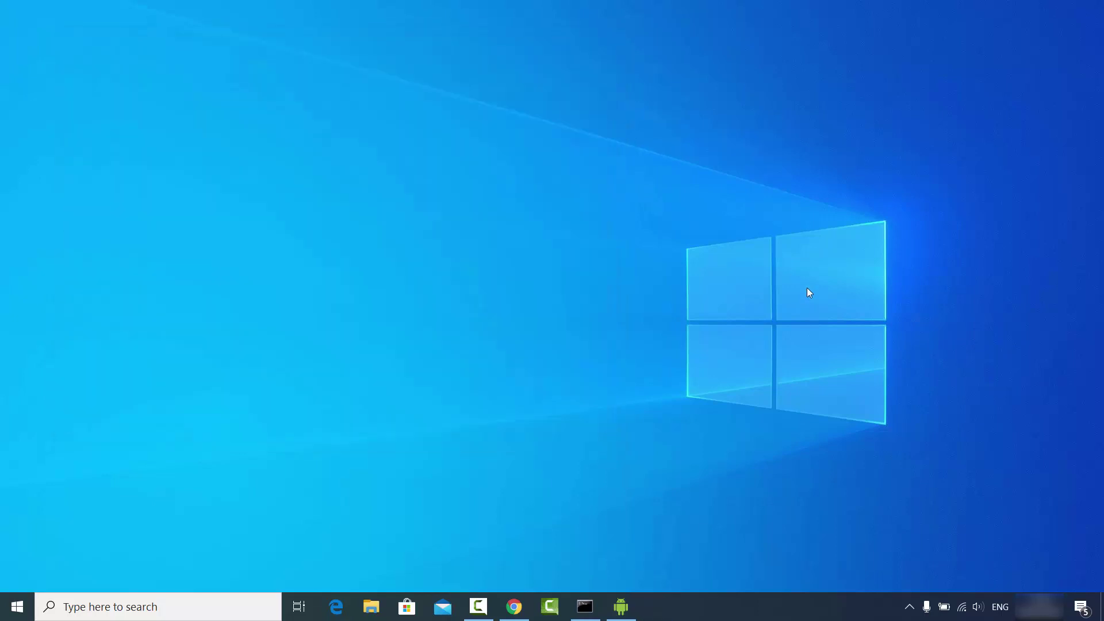